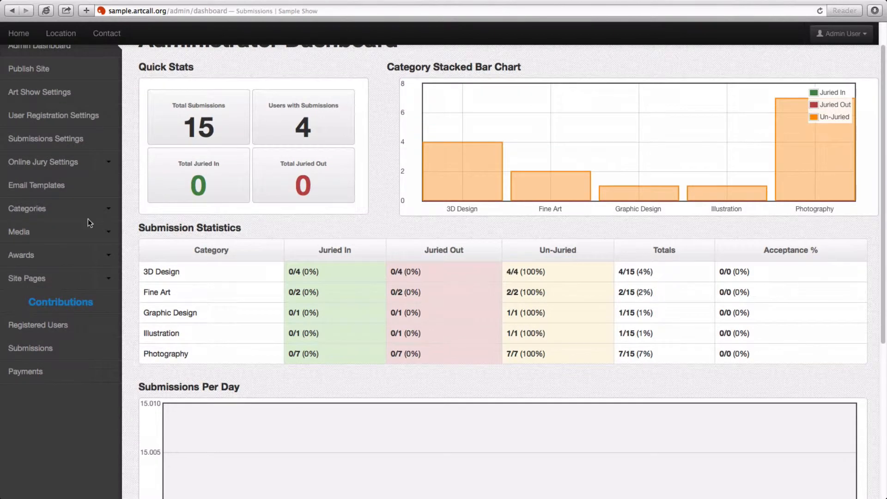
Review the current category and media lists, then open the empty Add Category form.
left_click(88, 217)
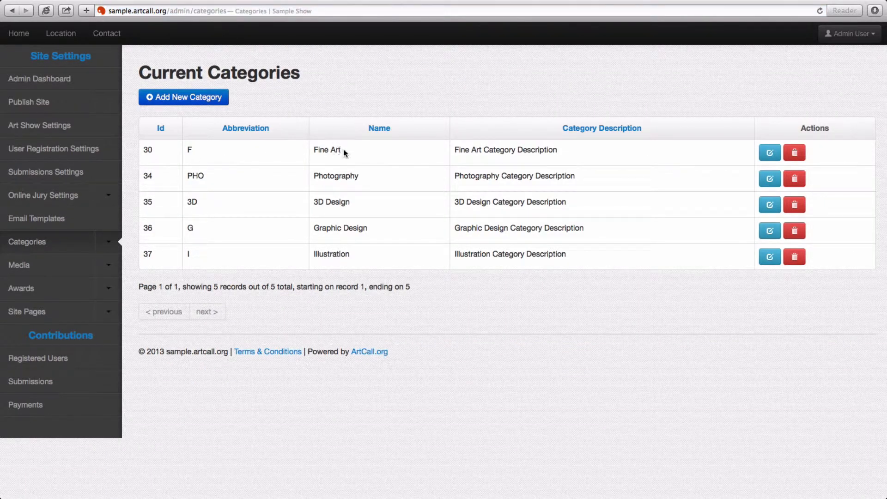
left_click_drag(344, 153, 357, 127)
left_click(94, 262)
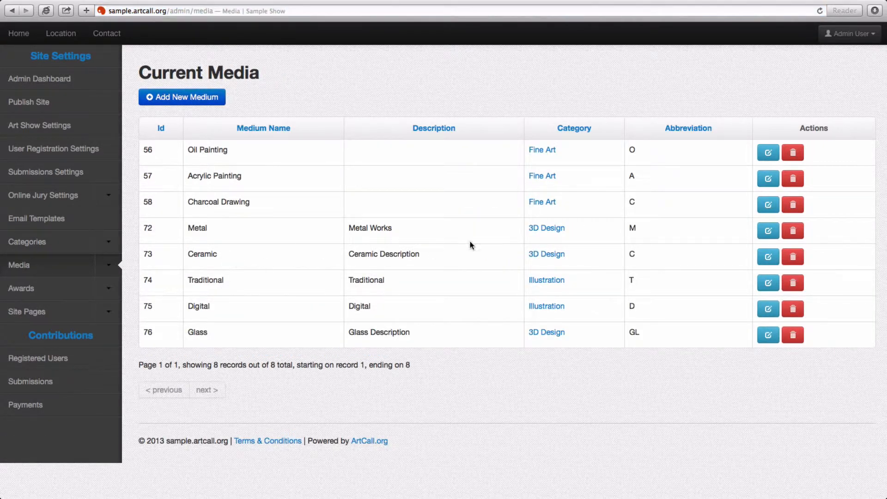
left_click_drag(265, 184, 188, 170)
left_click_drag(235, 151, 179, 152)
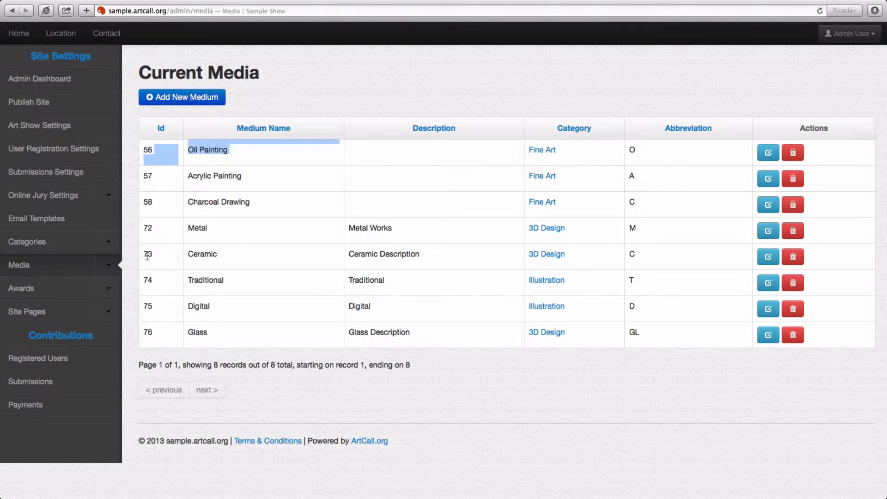
left_click(71, 248)
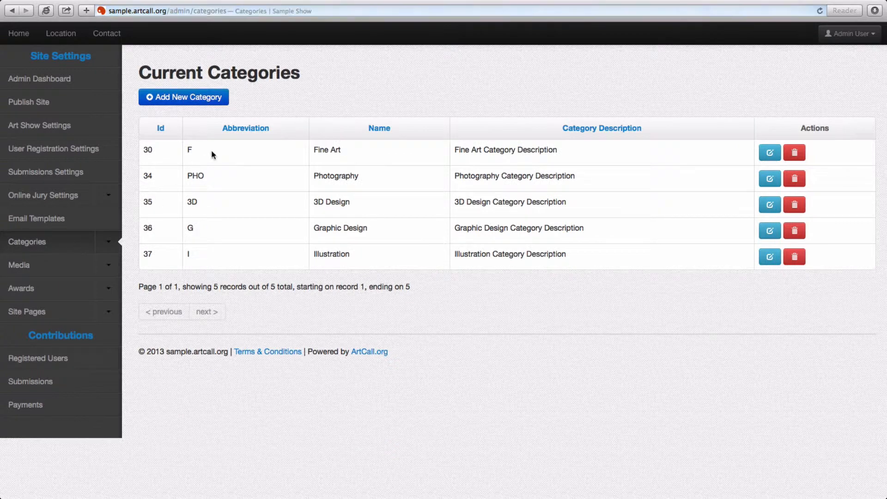
left_click(196, 104)
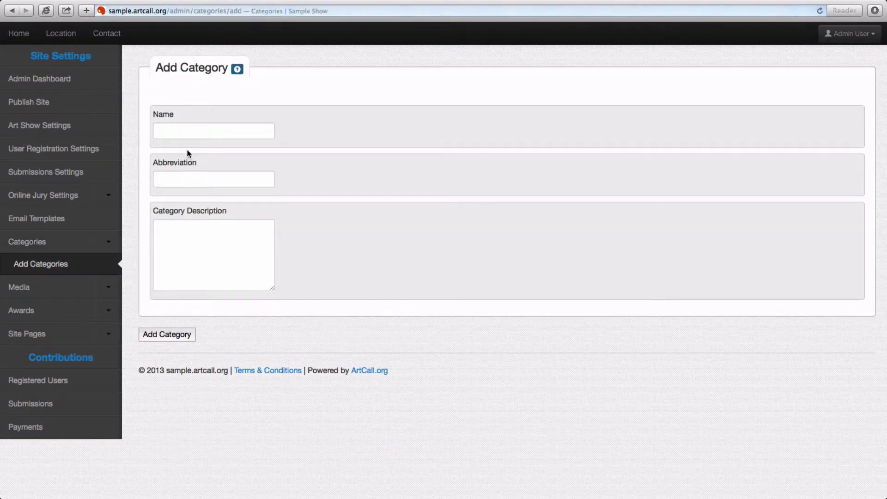
Save category 'Sample New Category' with abbreviation SAM and description 'Description', fixing the typo.
left_click(181, 135)
type("Sample New")
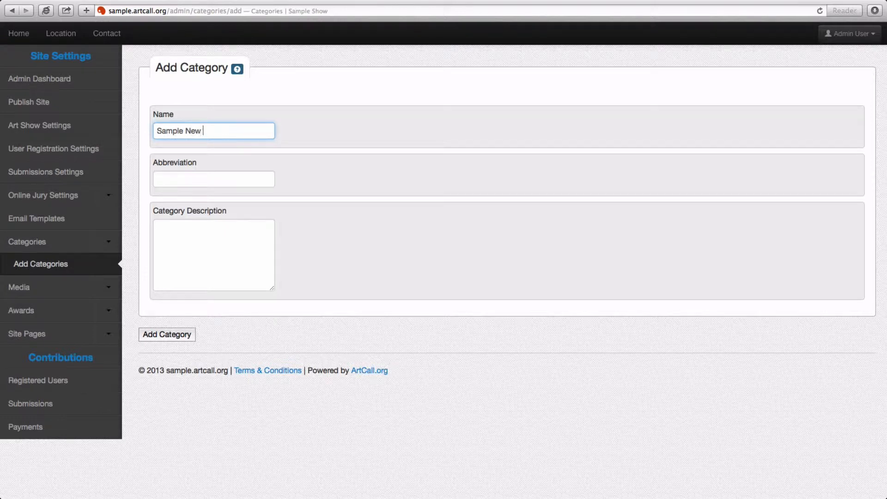
type(" Category")
key("Tab")
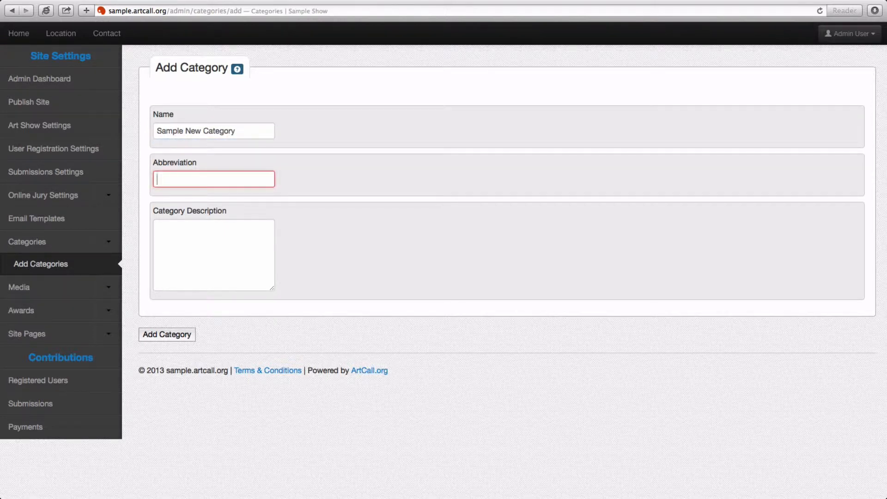
type("SAM")
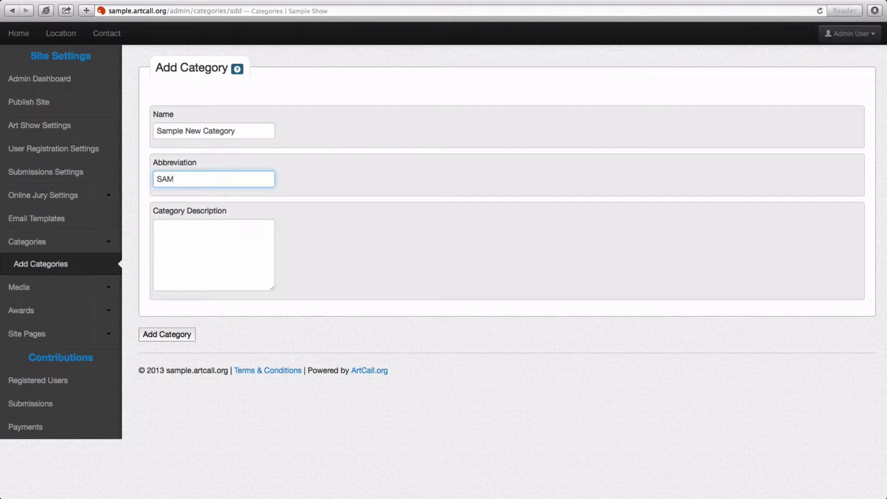
left_click(201, 233)
type("Descriptoin")
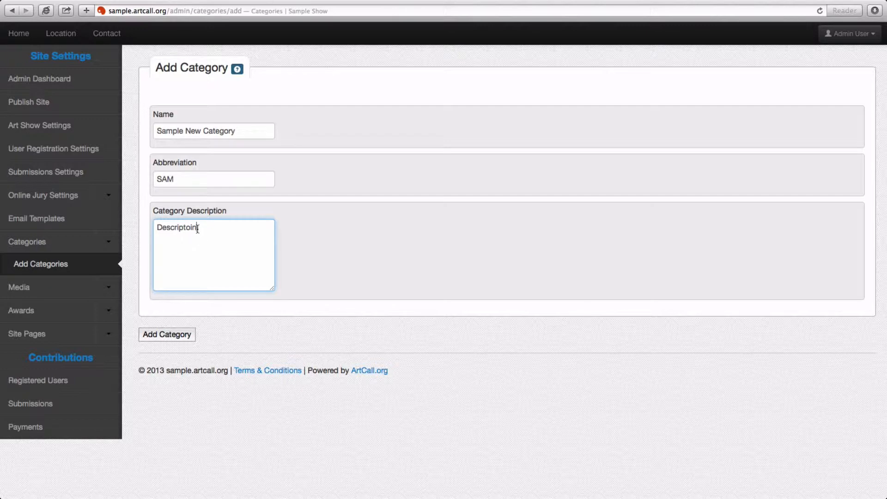
left_click_drag(198, 229, 148, 229)
type("Des")
left_click(163, 337)
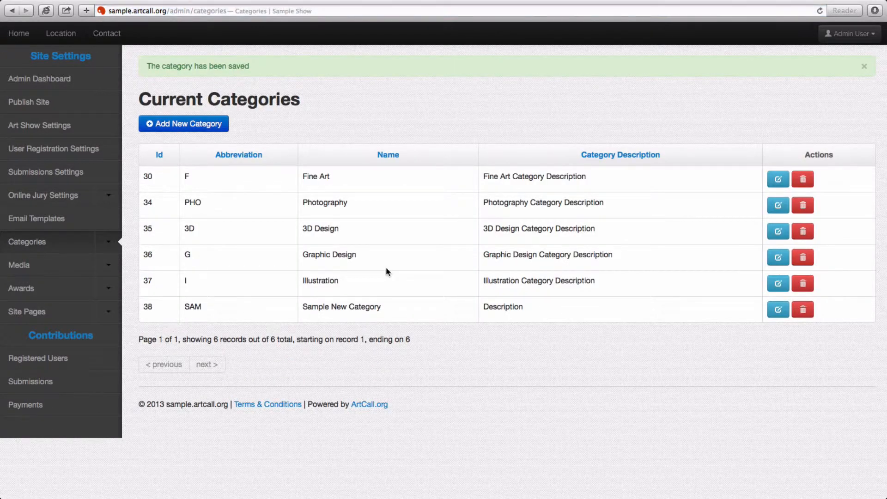
Check Sample New Category (Id 38, SAM) in the list and open its Edit form.
left_click_drag(183, 309, 203, 307)
left_click_drag(302, 308, 481, 307)
left_click(770, 311)
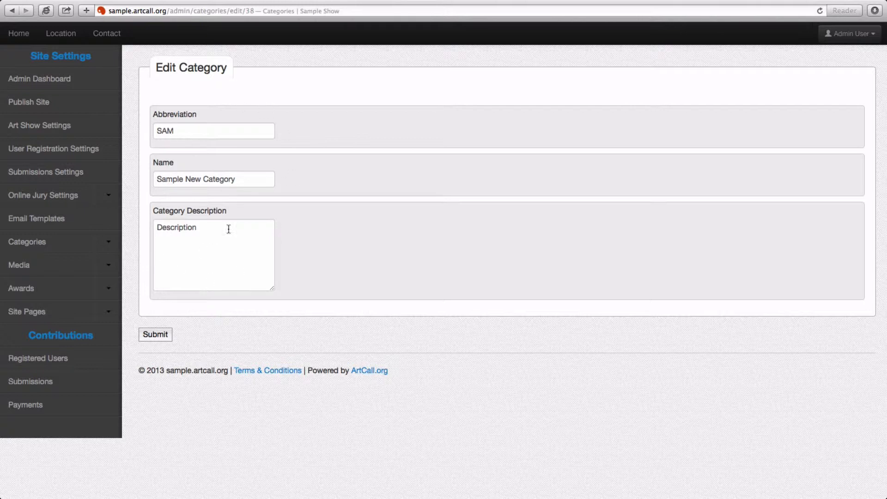
Return to the category list unchanged and open the Add Medium form.
left_click(76, 250)
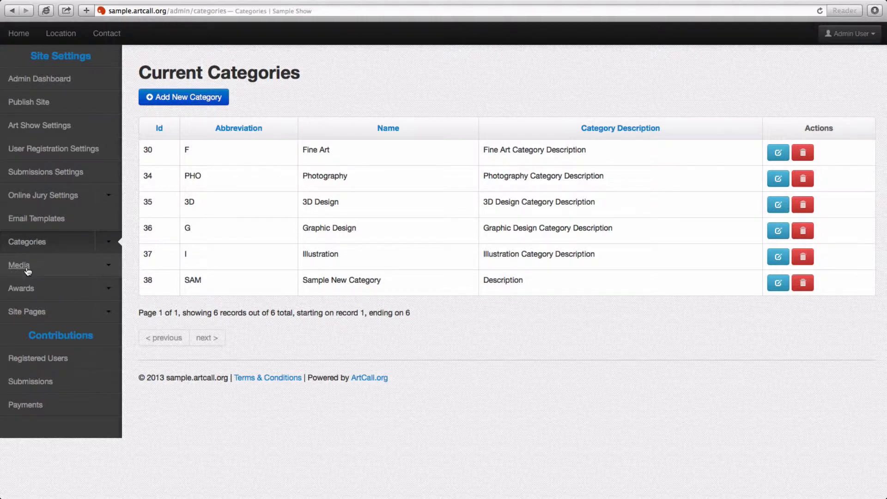
left_click(106, 273)
left_click(54, 287)
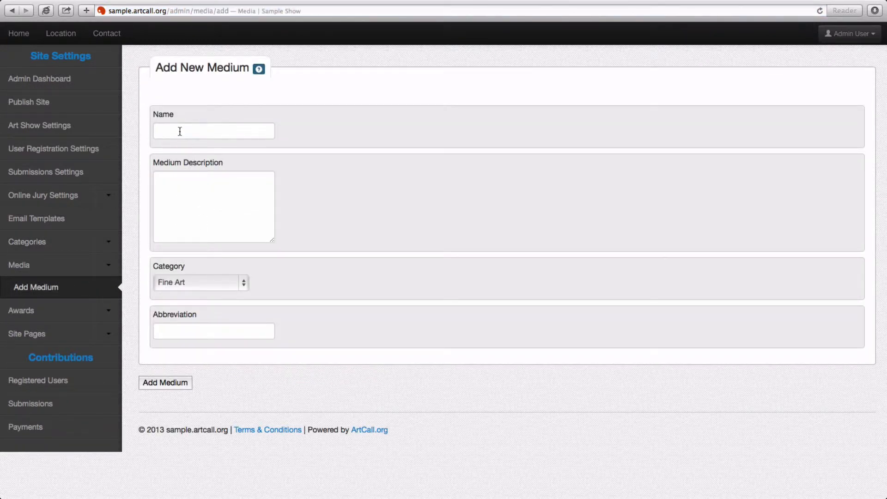
Add medium 'A subcategory' with description desc and abbreviation SA under Sample New Category.
left_click(180, 131)
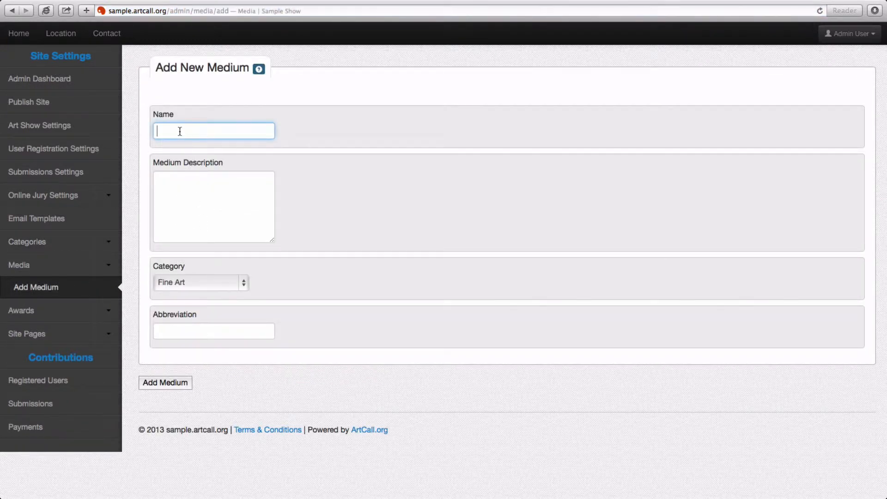
type("A subcategory")
key("Tab")
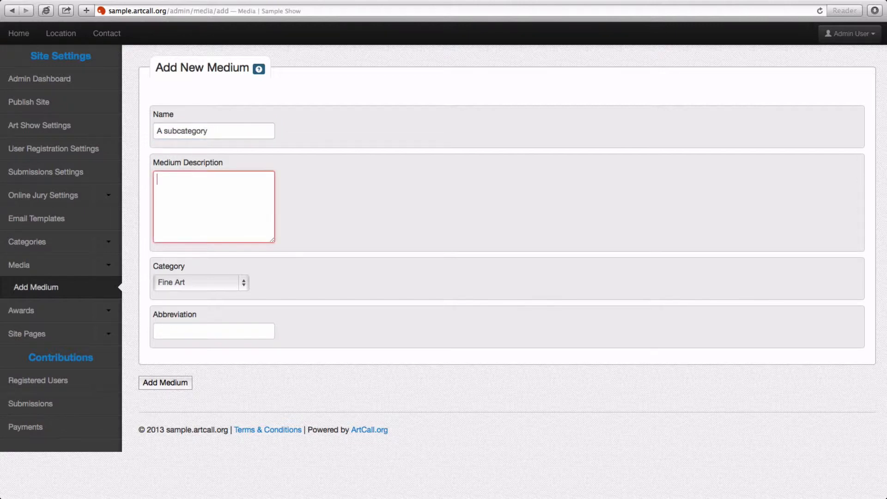
type("desc")
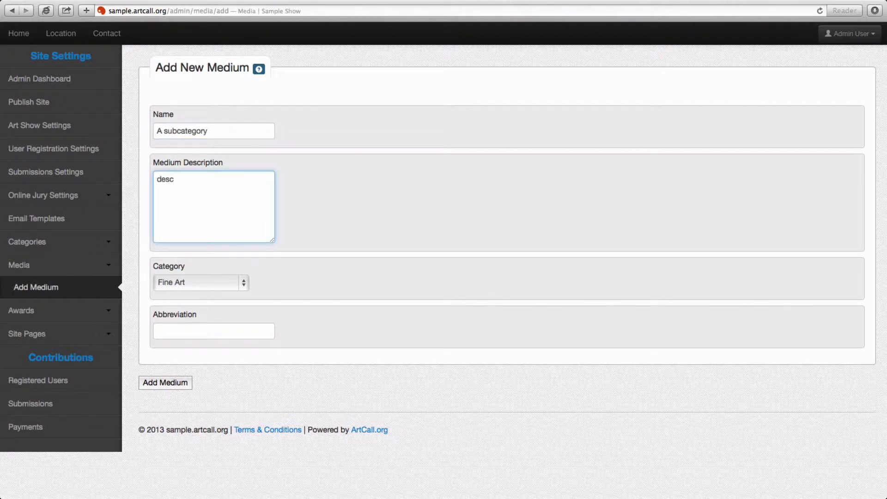
left_click(177, 279)
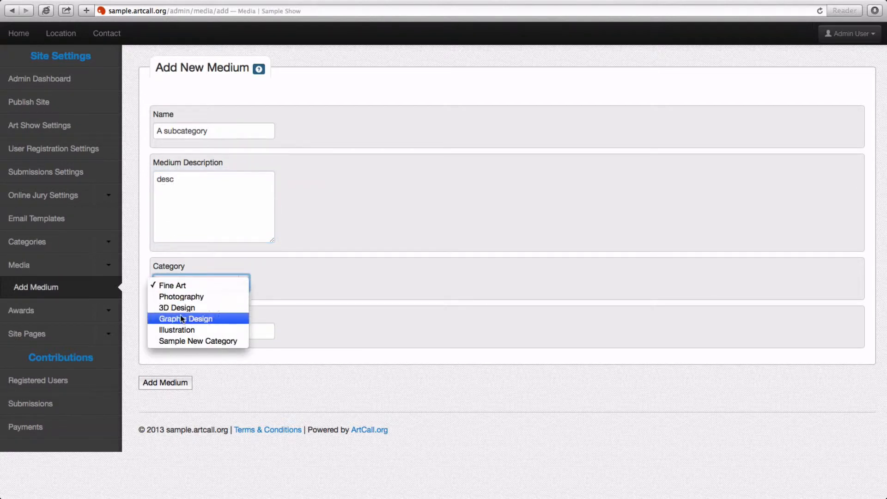
left_click(187, 341)
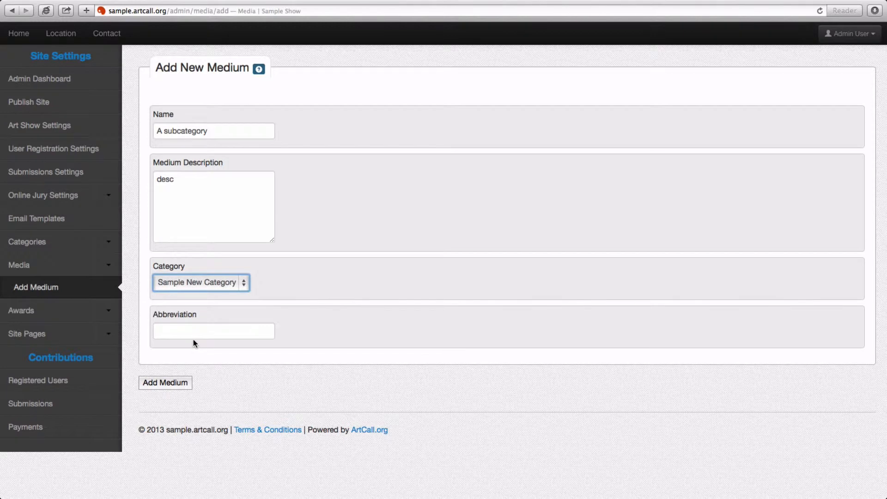
left_click(195, 331)
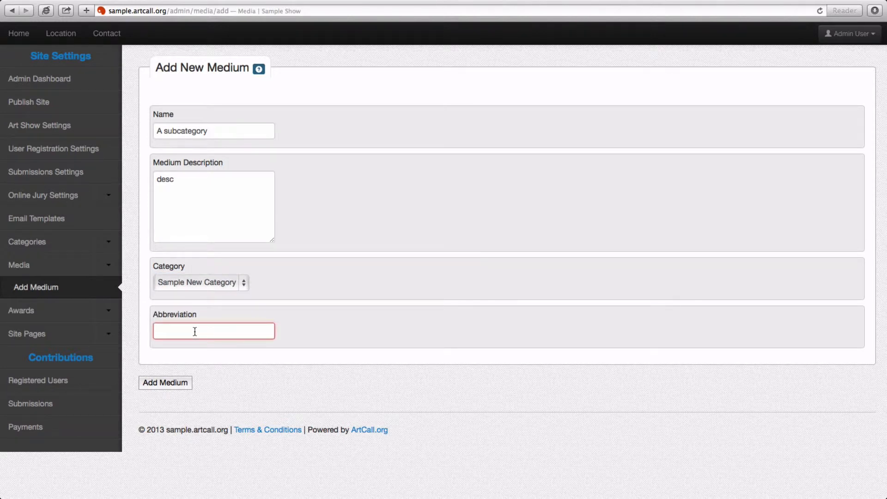
type("SA")
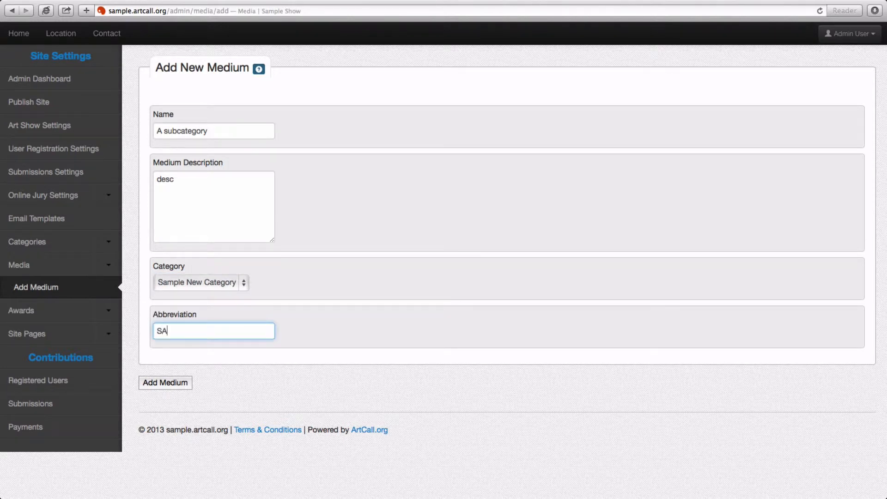
left_click(178, 388)
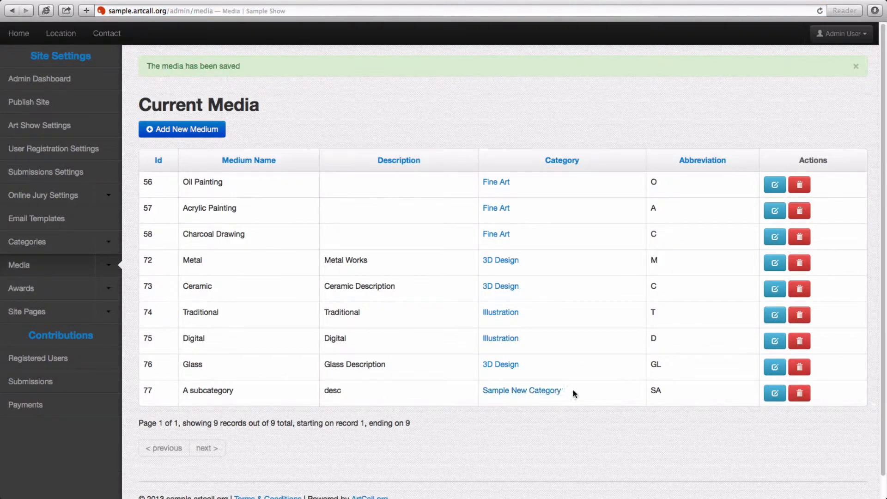
Check the new medium's category in the media list, then switch over to Chrome.
left_click_drag(573, 392, 481, 394)
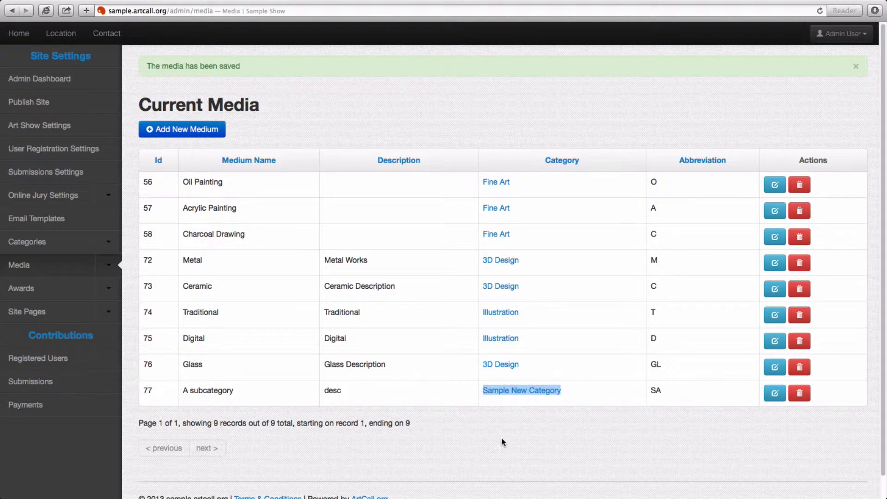
left_click(489, 424)
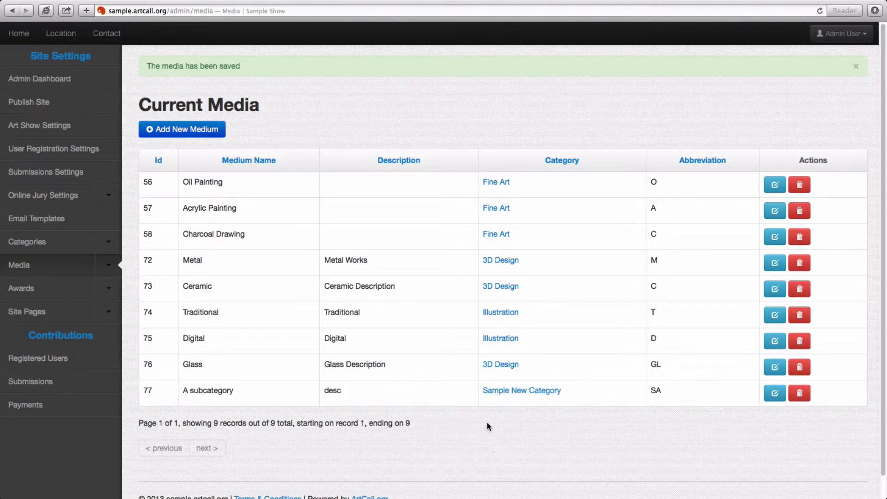
key("super+Tab")
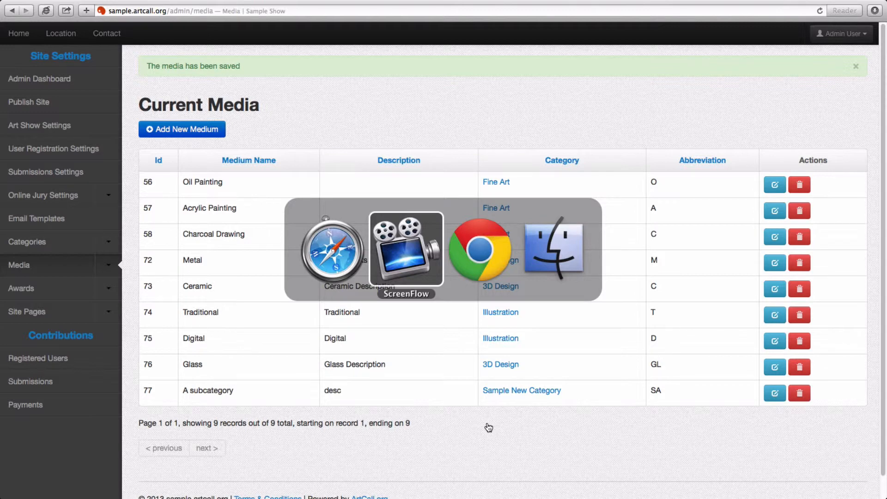
key("super+Tab")
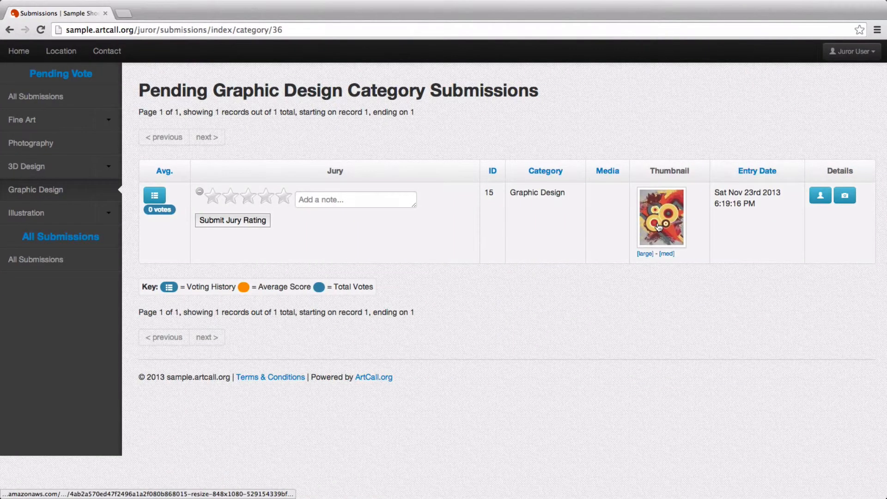
Log the juror out and attempt an exhibitor login with the suggested e-mail and password.
left_click(846, 52)
left_click(837, 95)
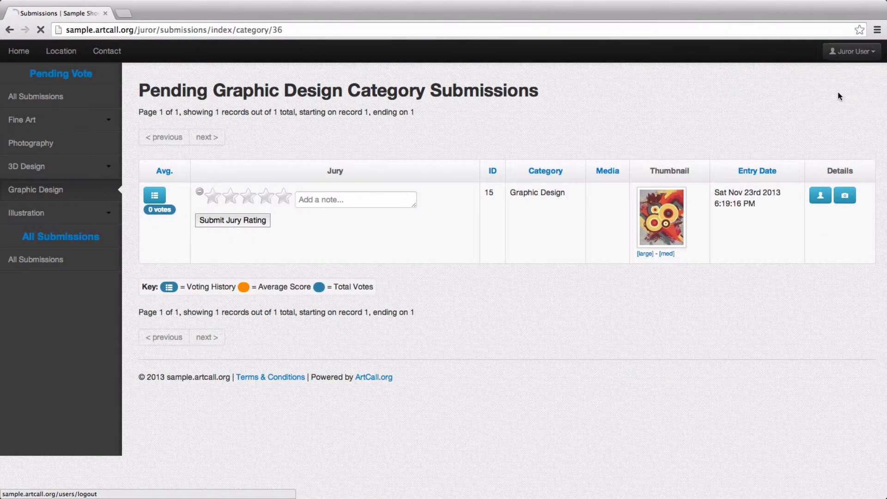
left_click(236, 154)
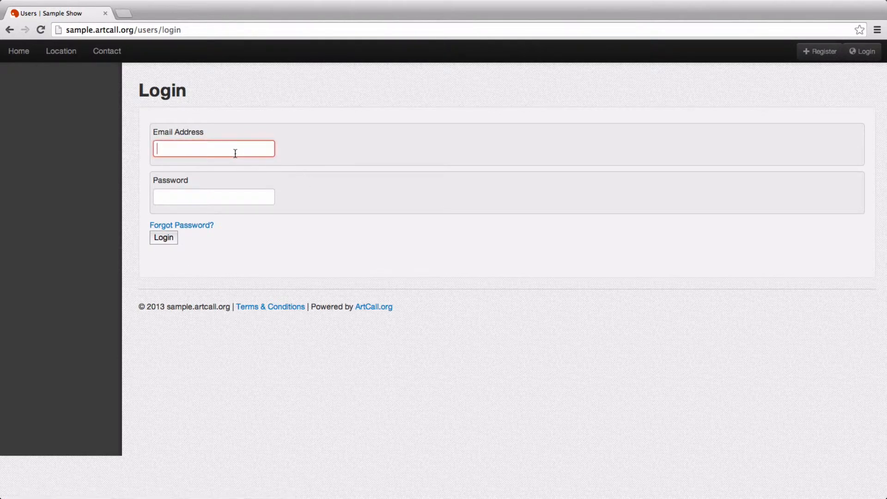
type("user")
key("Down")
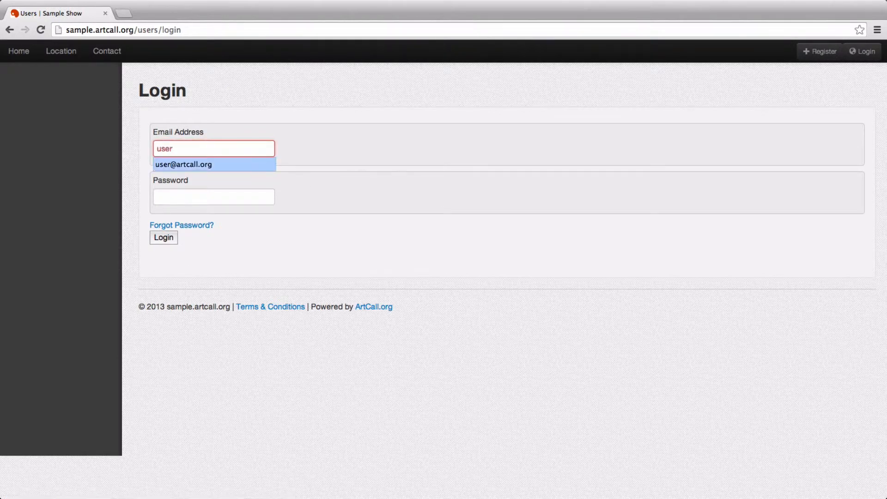
key("Return")
key("Tab")
type("*******")
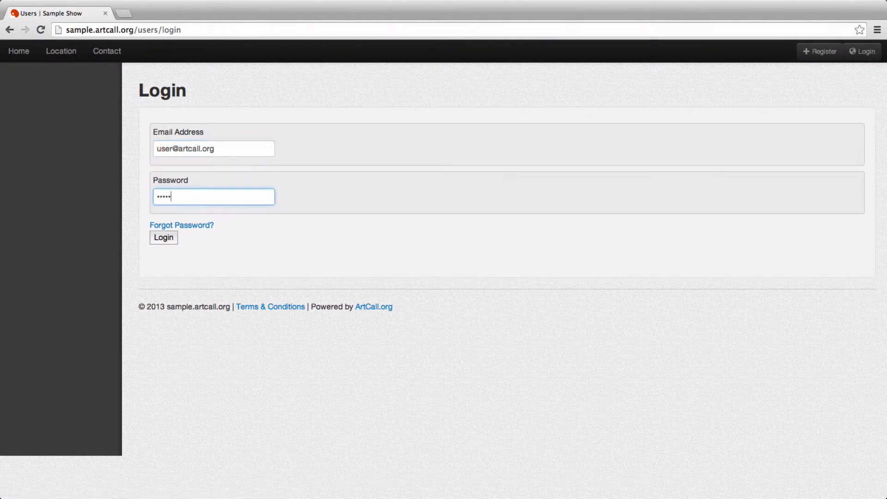
key("Return")
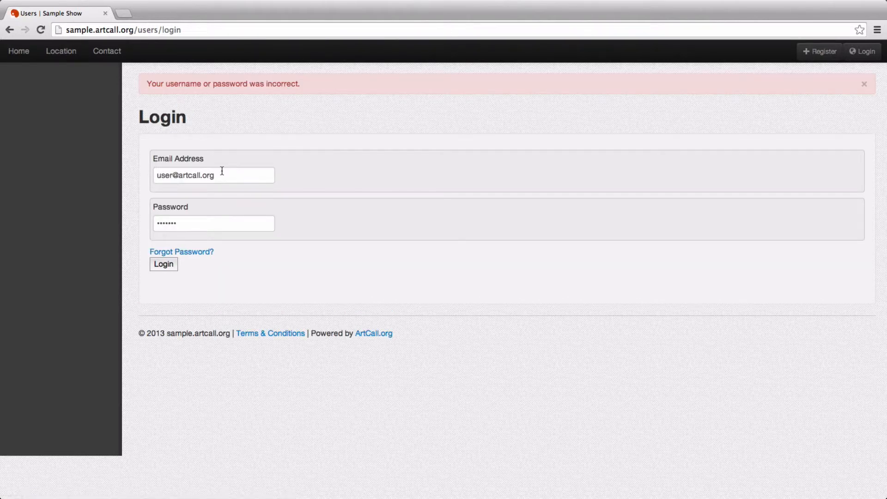
Correct the e-mail to the sales account and log in, reaching My Submissions.
double_click(164, 176)
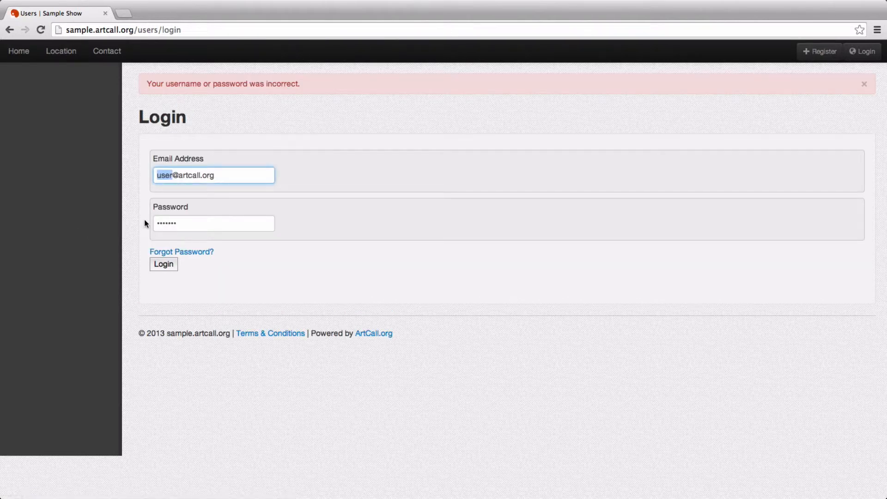
type("sales")
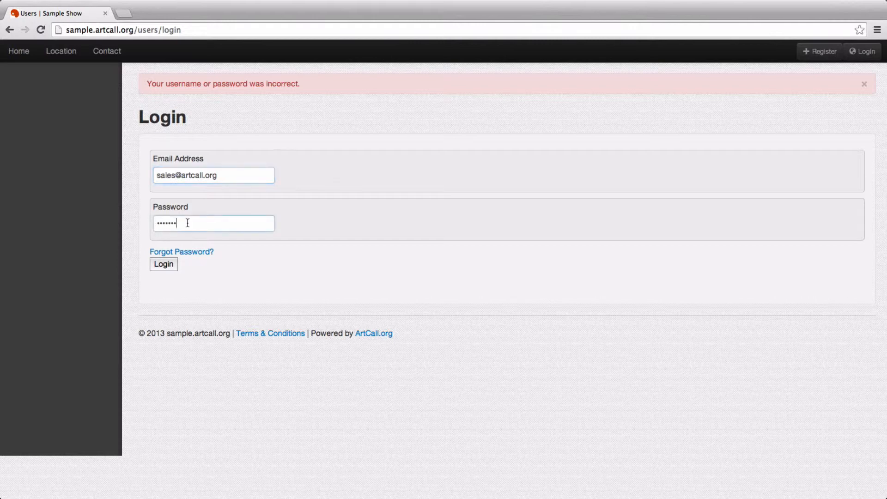
double_click(187, 224)
left_click(162, 273)
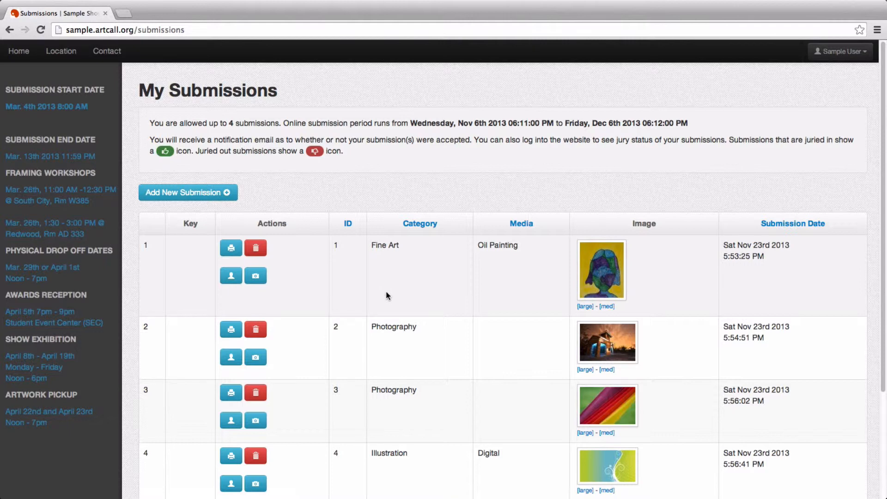
Scroll through My Submissions and start a new art submission.
scroll(387, 296, "down", 2)
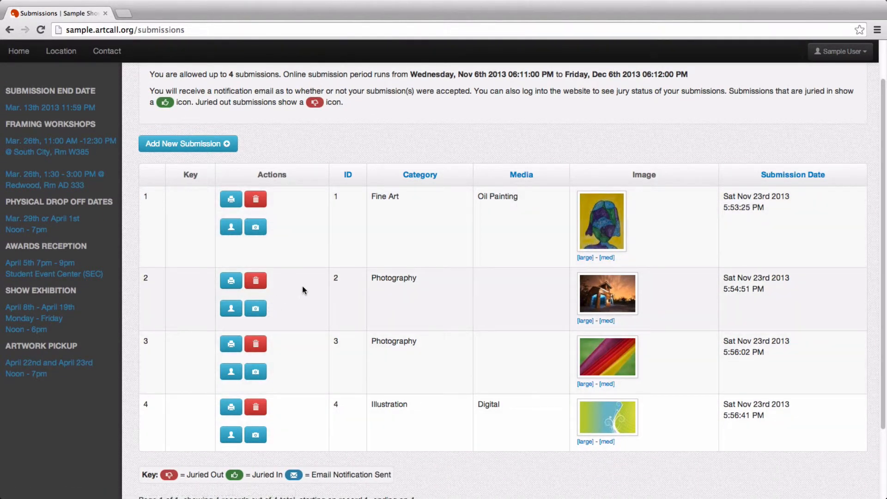
scroll(310, 287, "up", 2)
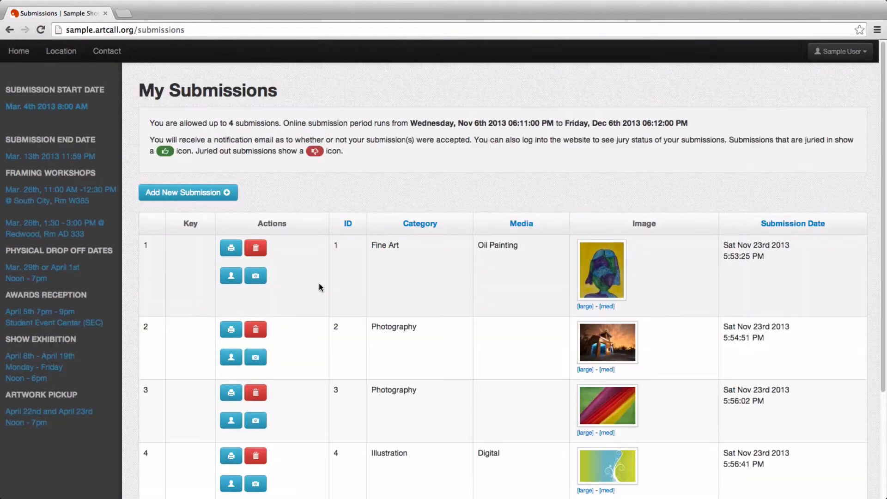
left_click(207, 193)
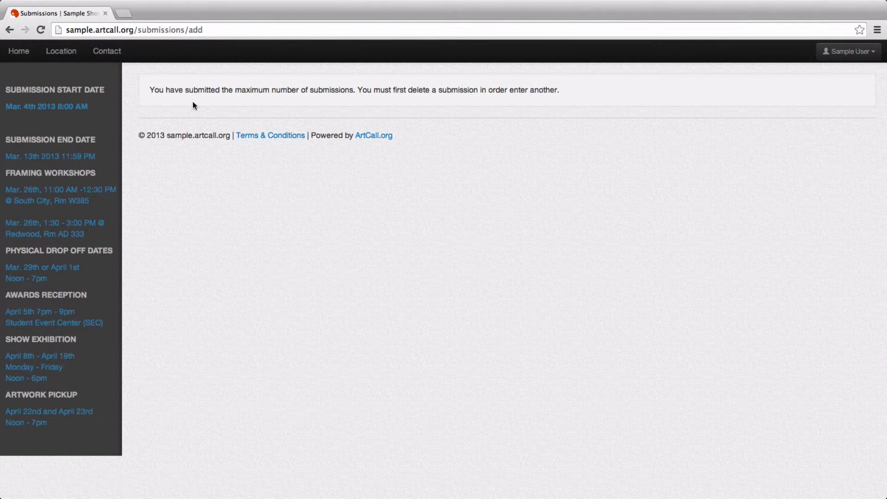
Highlight the maximum-submissions notice, then log out of the exhibitor account.
left_click_drag(152, 93, 570, 90)
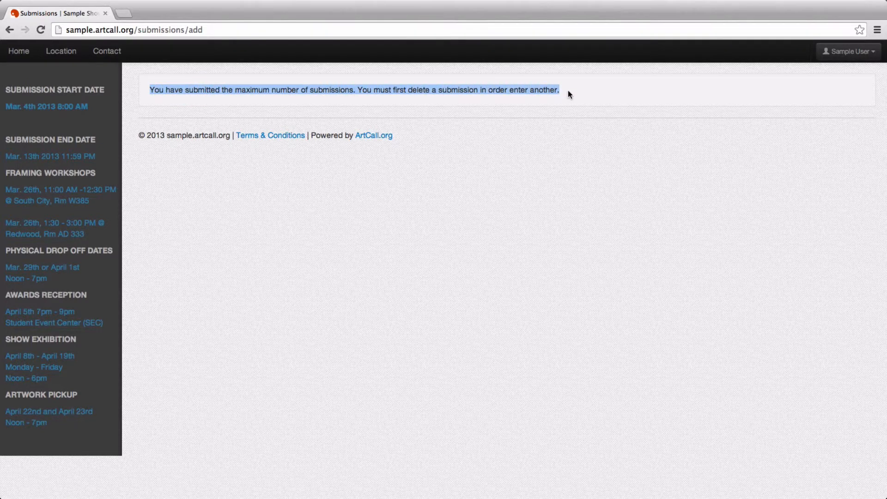
left_click(568, 92)
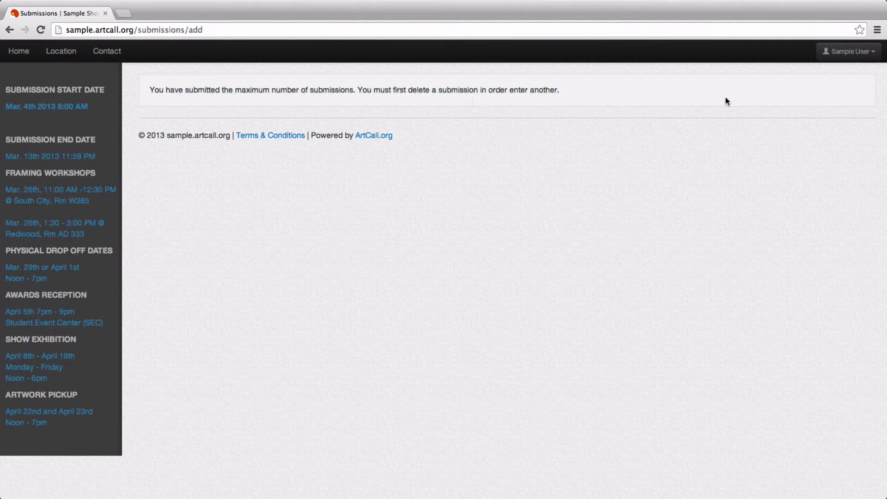
left_click(838, 53)
left_click(841, 113)
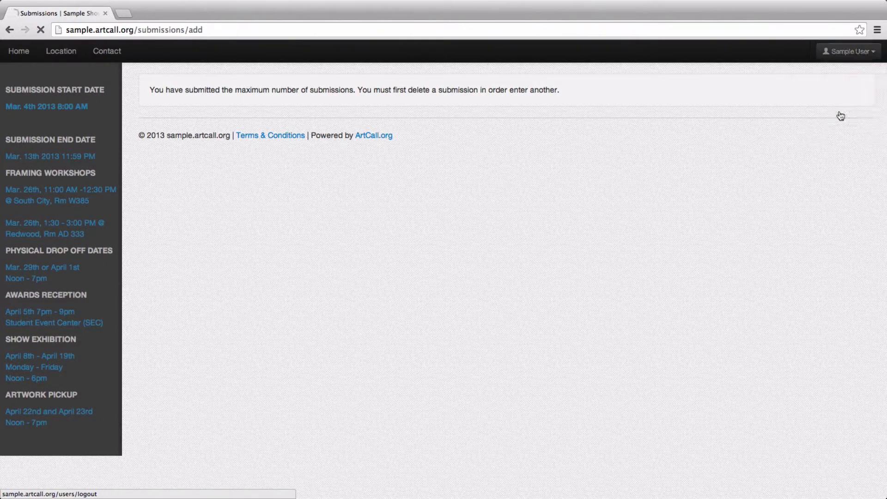
Log in as another exhibitor with the suggested e-mail and password, then open New Submission Details.
left_click(249, 155)
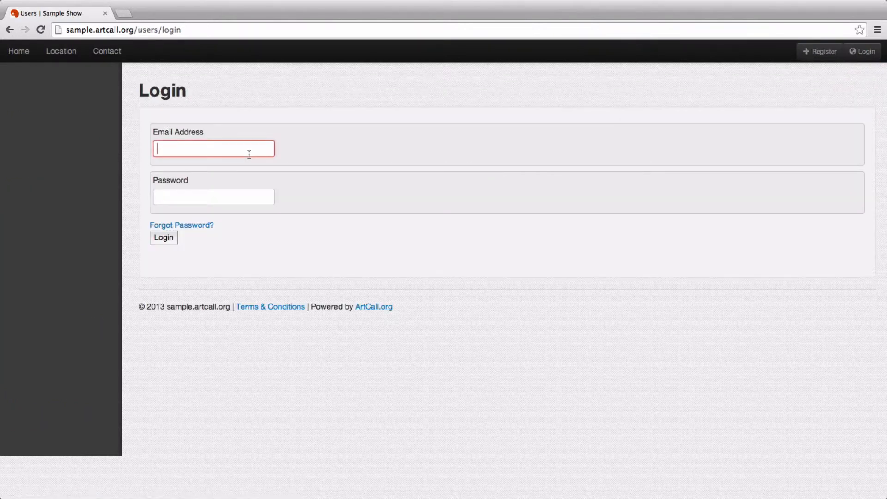
type("jane")
key("Down")
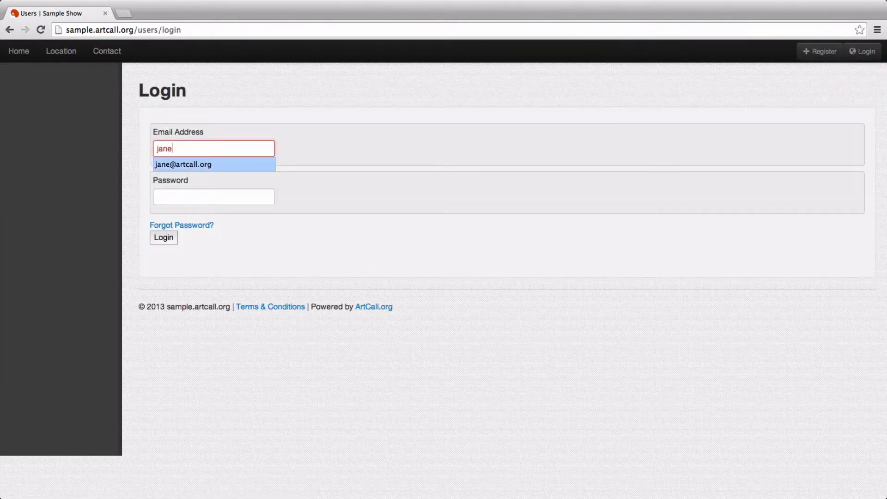
key("Tab")
type("****")
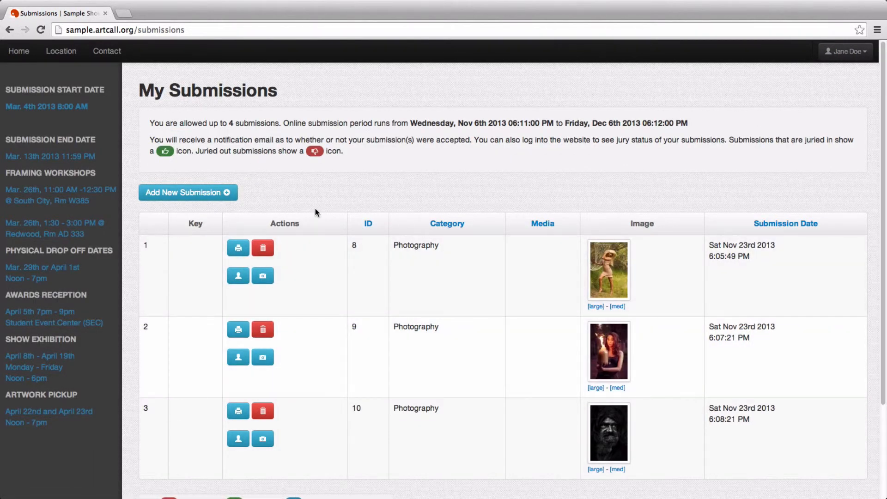
scroll(315, 209, "down", 1)
left_click(215, 179)
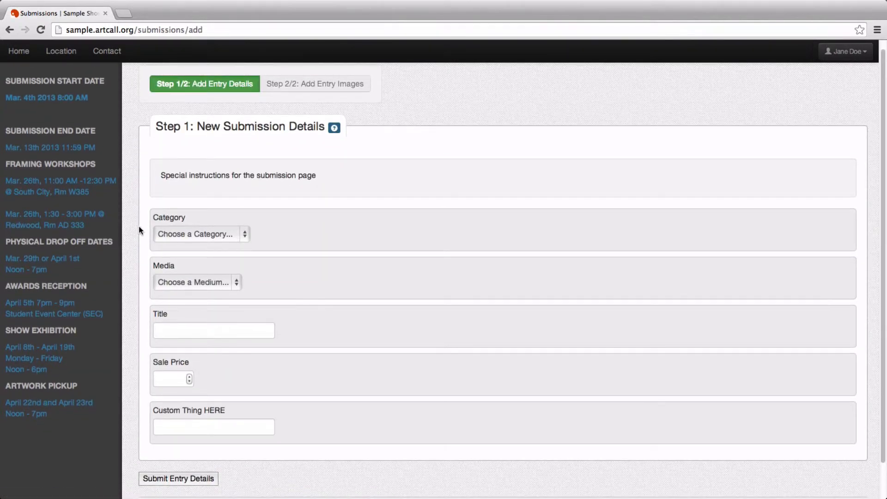
Choose Sample New Category and confirm its media list offers A subcategory.
left_click(193, 234)
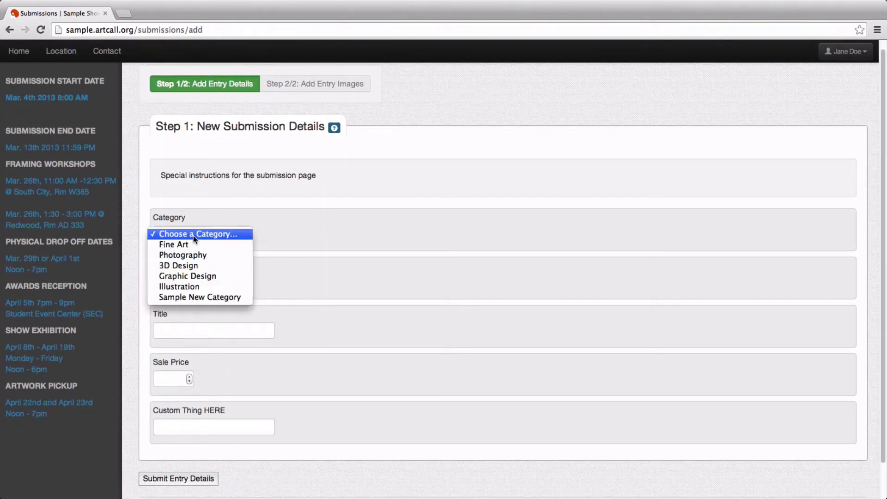
left_click(194, 298)
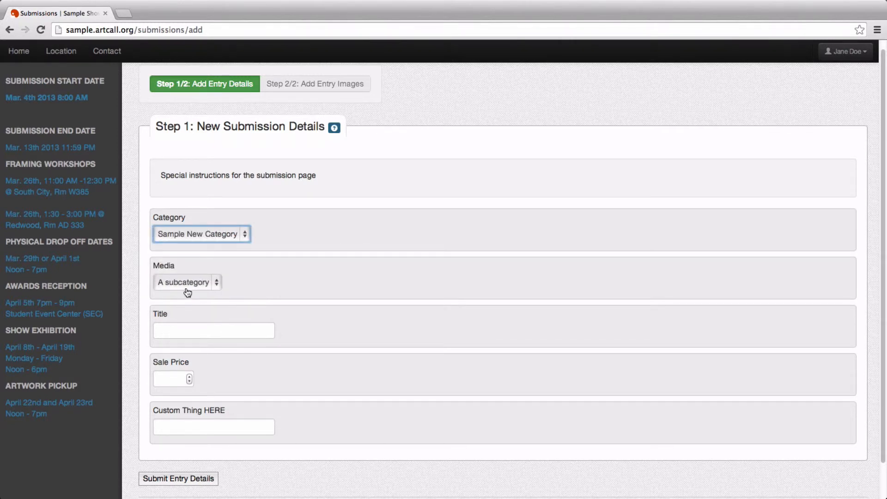
left_click(188, 283)
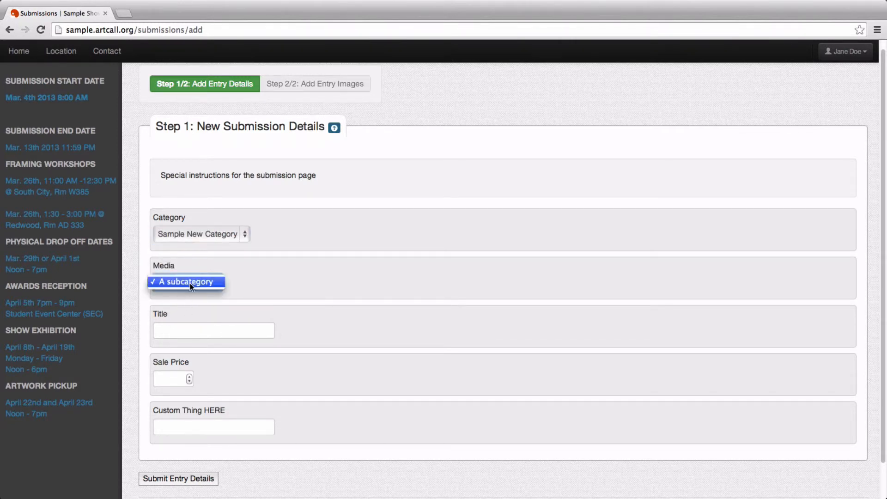
left_click(259, 286)
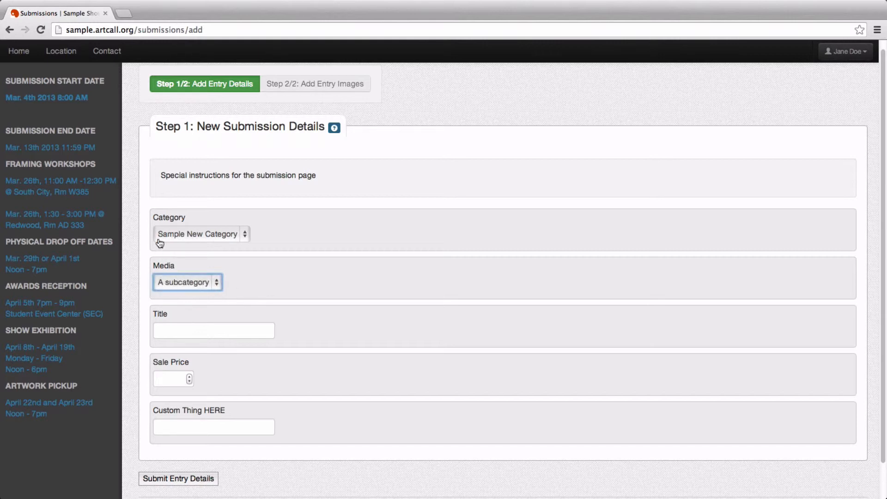
Compare the media offered for 3D Design (Metal) and for Photography.
left_click(189, 234)
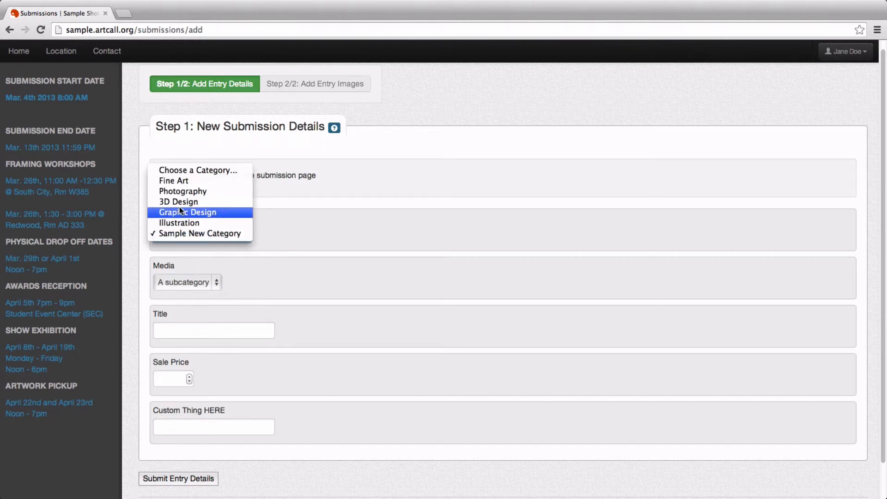
left_click(218, 203)
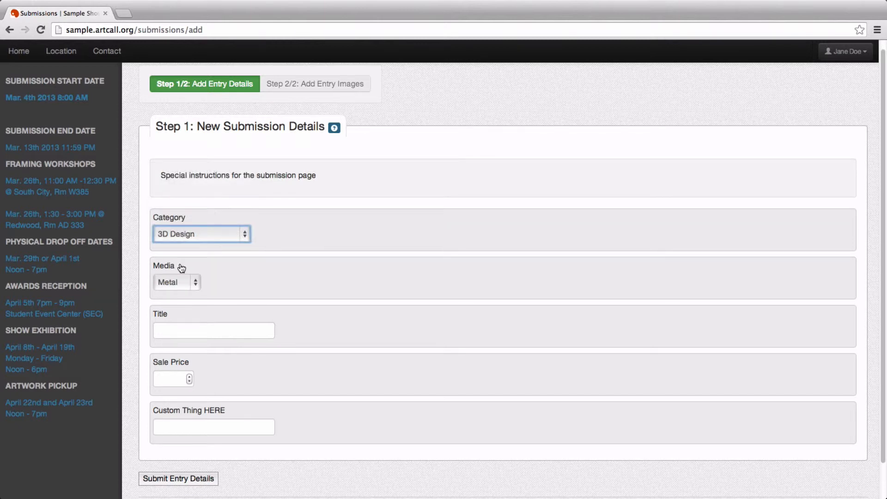
left_click(186, 282)
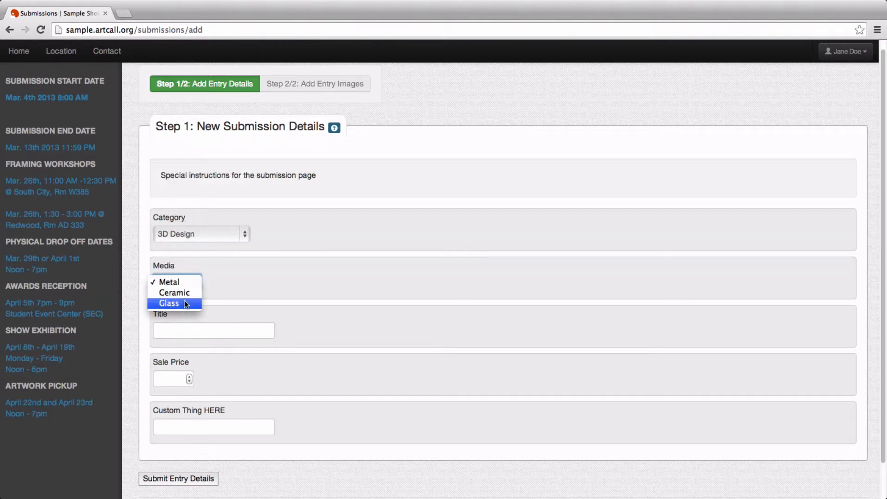
left_click(239, 283)
left_click(196, 234)
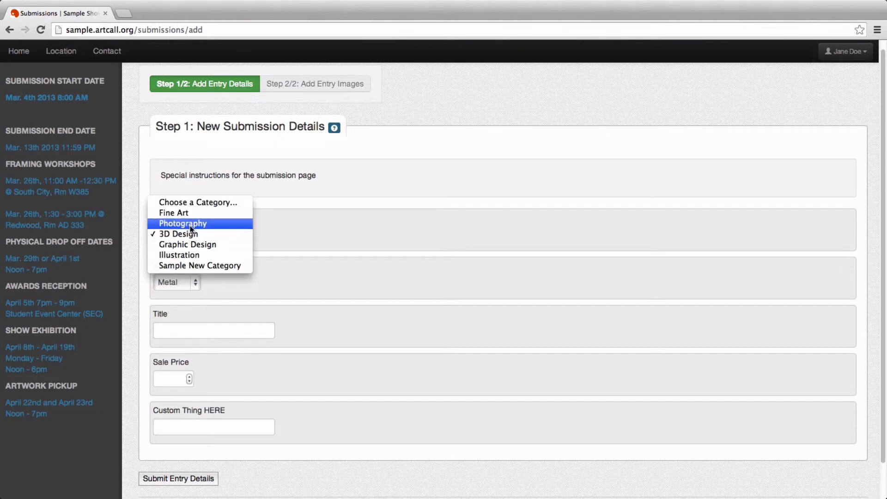
left_click(190, 225)
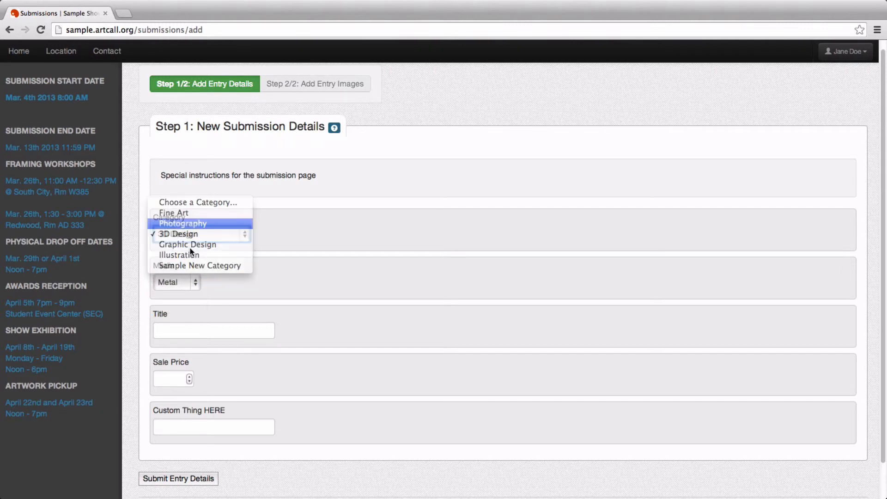
left_click(169, 286)
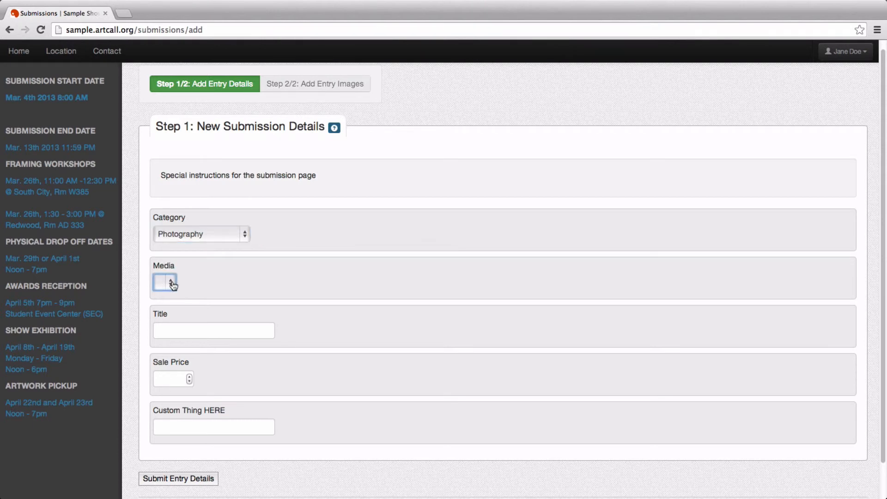
Click into and out of the Title field, then return to the admin Categories page.
left_click(186, 328)
left_click(252, 288)
key("super+Tab")
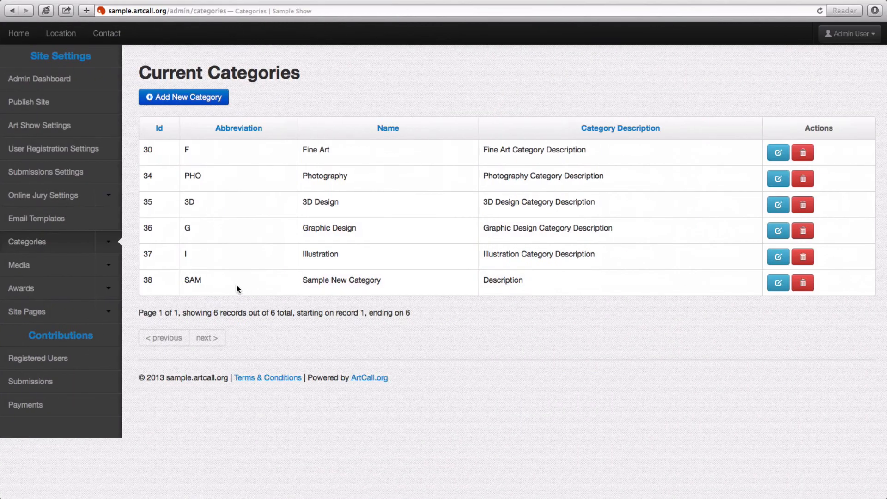